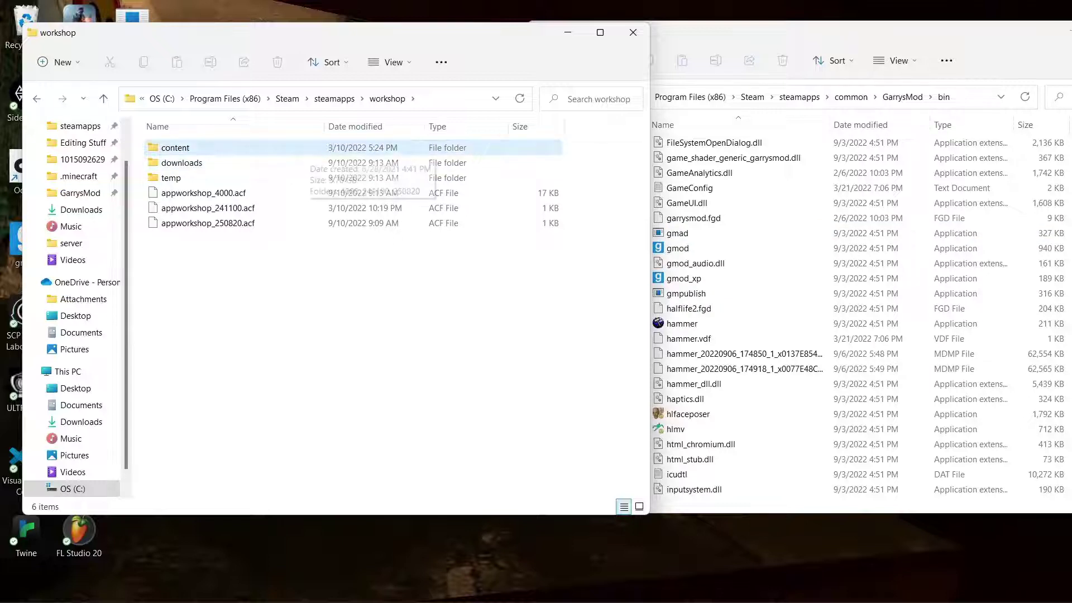
Open the content folder, then its 4000 workshop folder
double_click(302, 149)
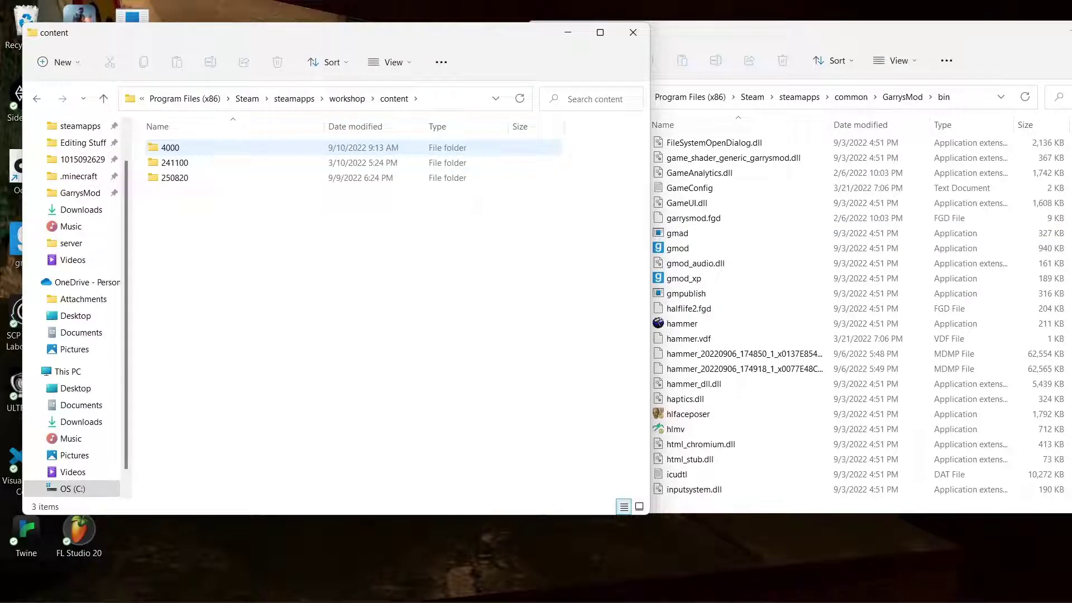
double_click(302, 148)
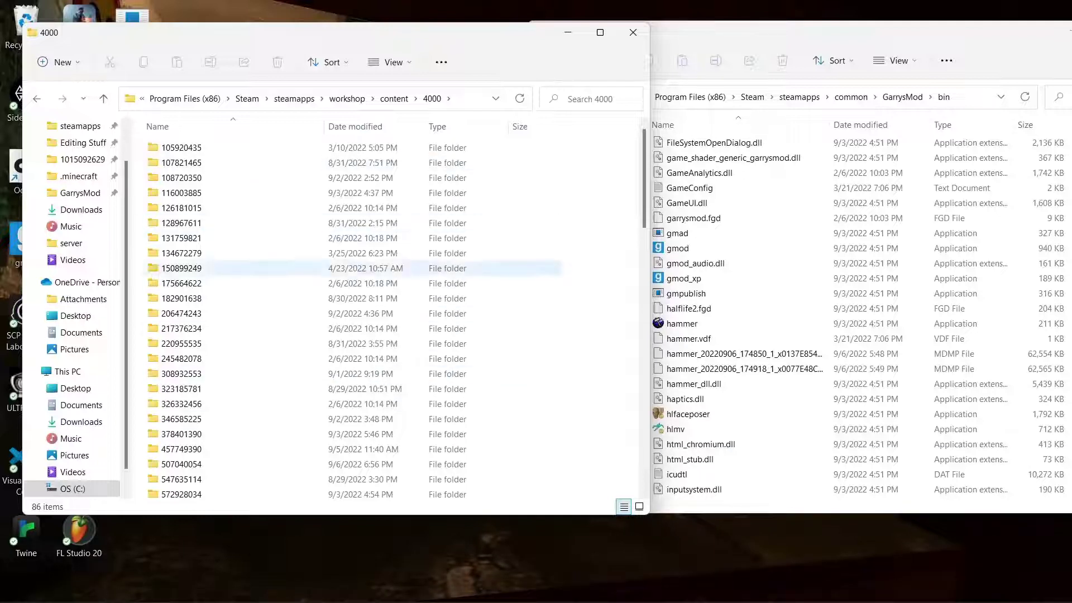
scroll(377, 251, down, 10)
scroll(377, 293, down, 10)
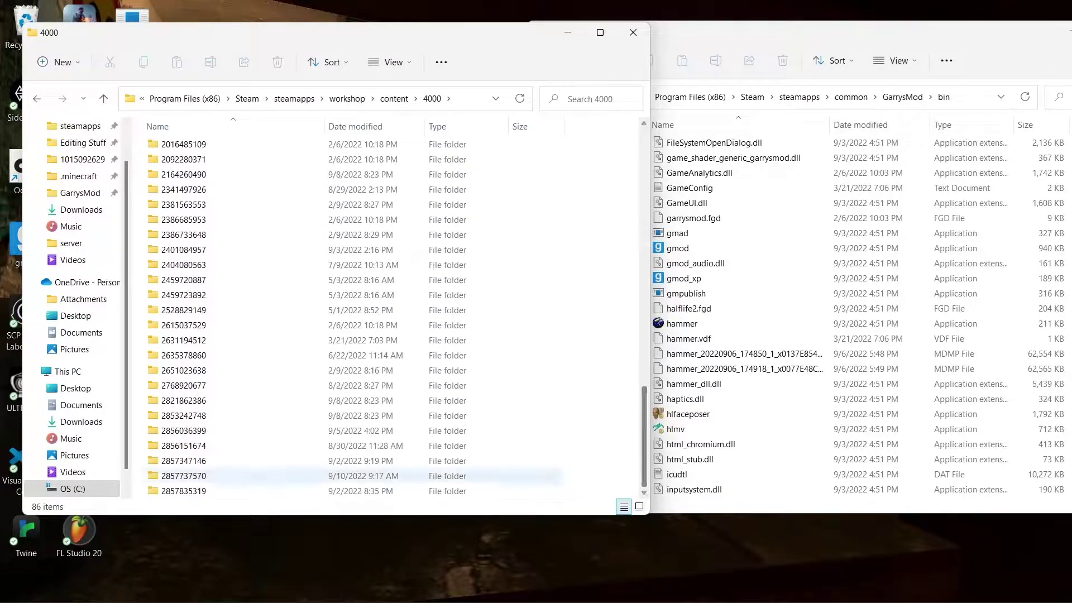
click(183, 491)
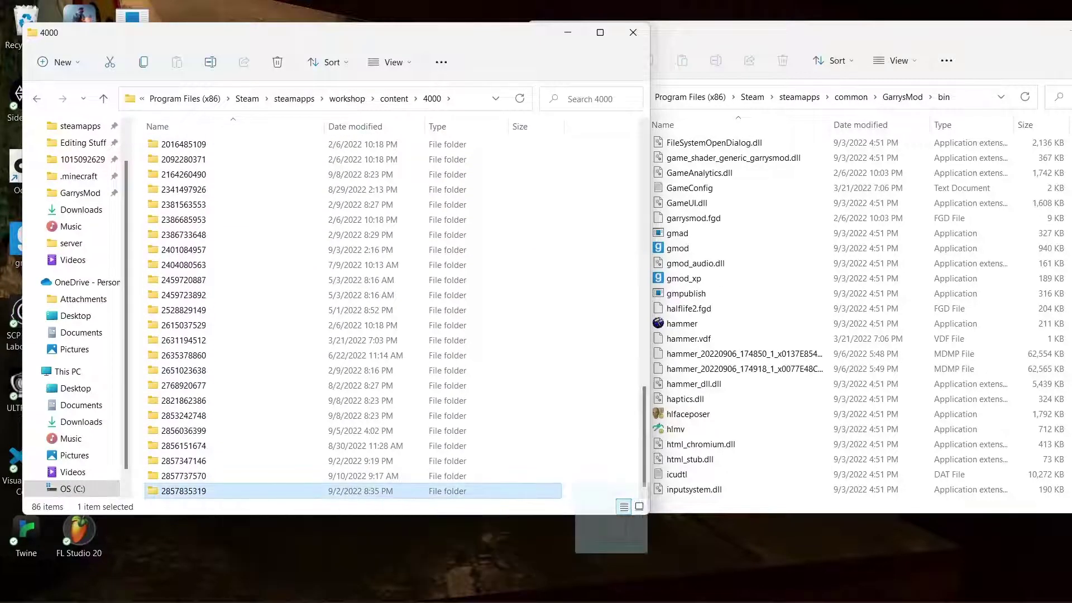
double_click(184, 490)
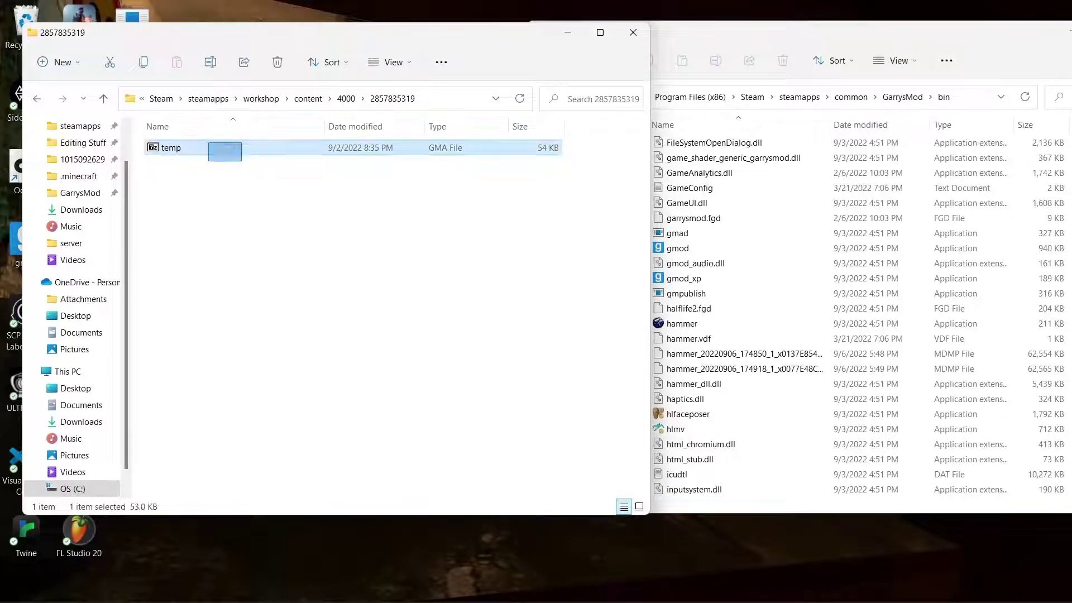
drag(209, 143, 502, 251)
mouse_move(171, 148)
mouse_down()
mouse_move(497, 297)
mouse_move(679, 233)
mouse_up()
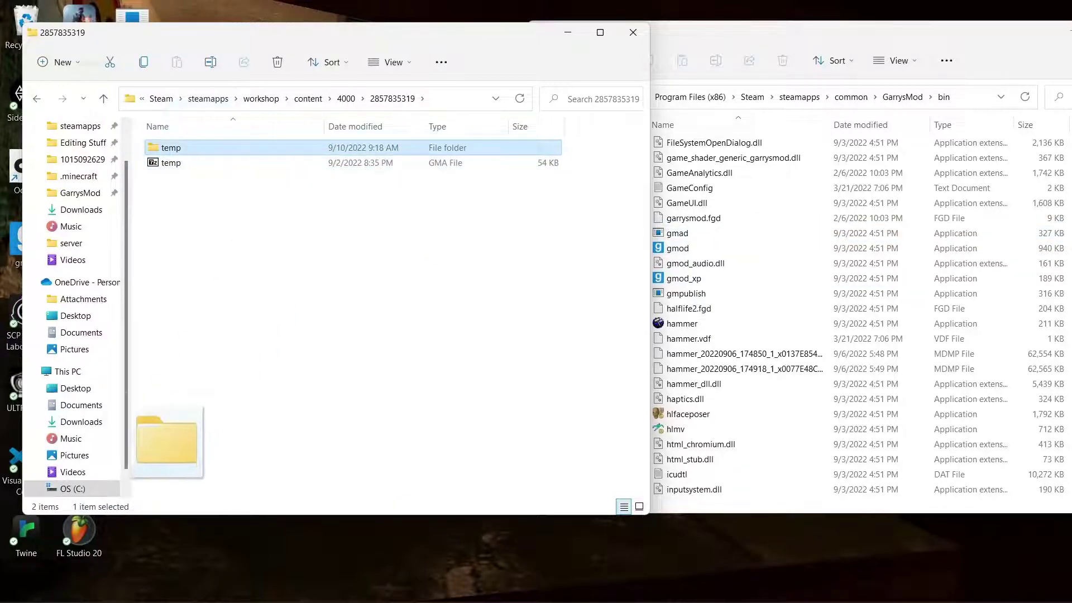
drag(168, 439, 214, 117)
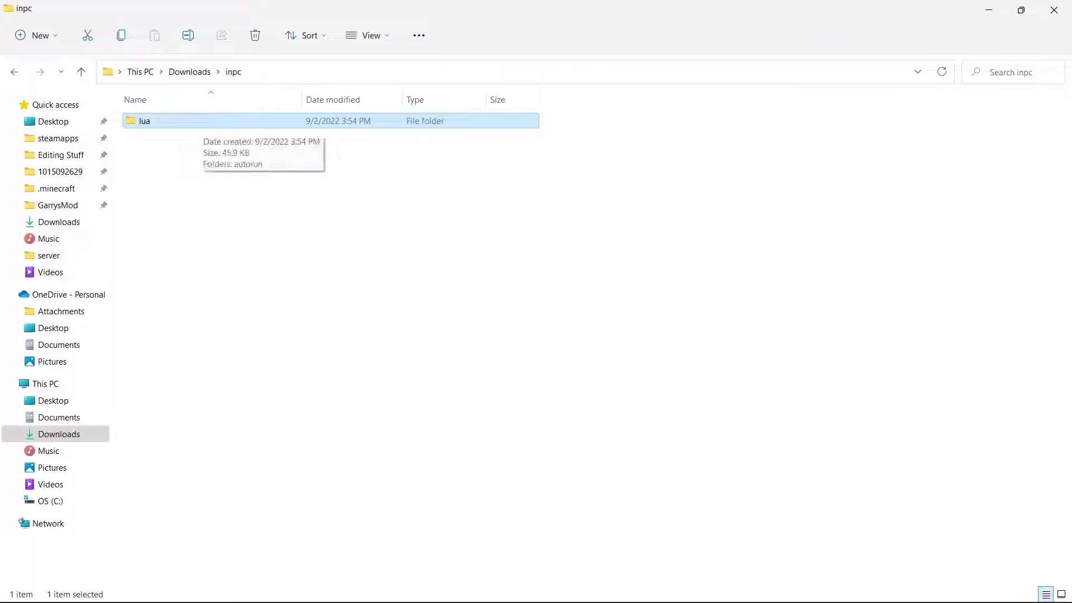
Open sv_inpc from the inpc addon's lua\autorun\server folder in the code editor
double_click(251, 123)
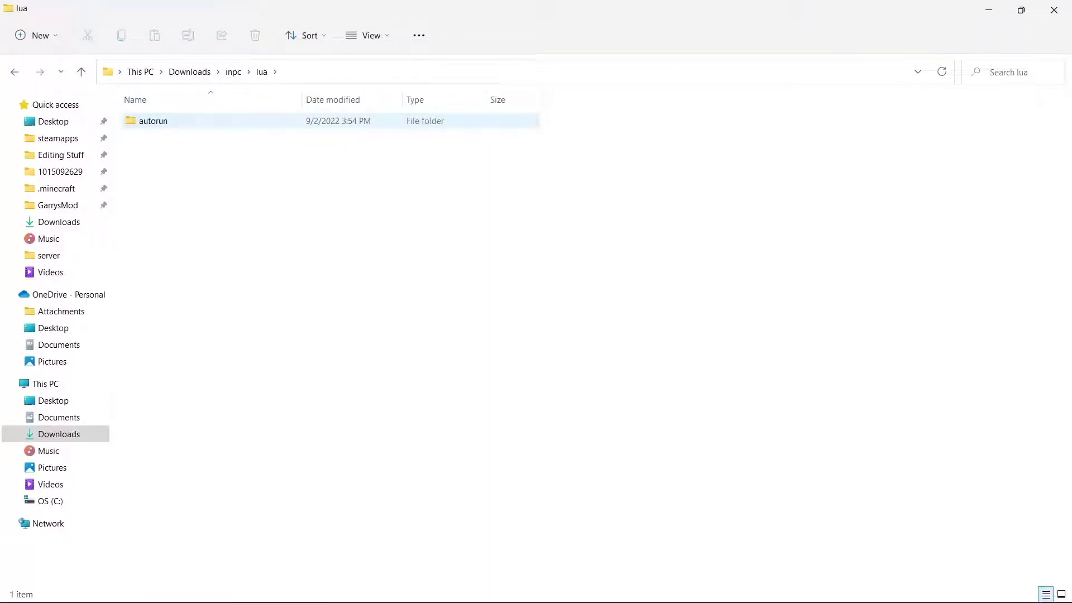
double_click(154, 121)
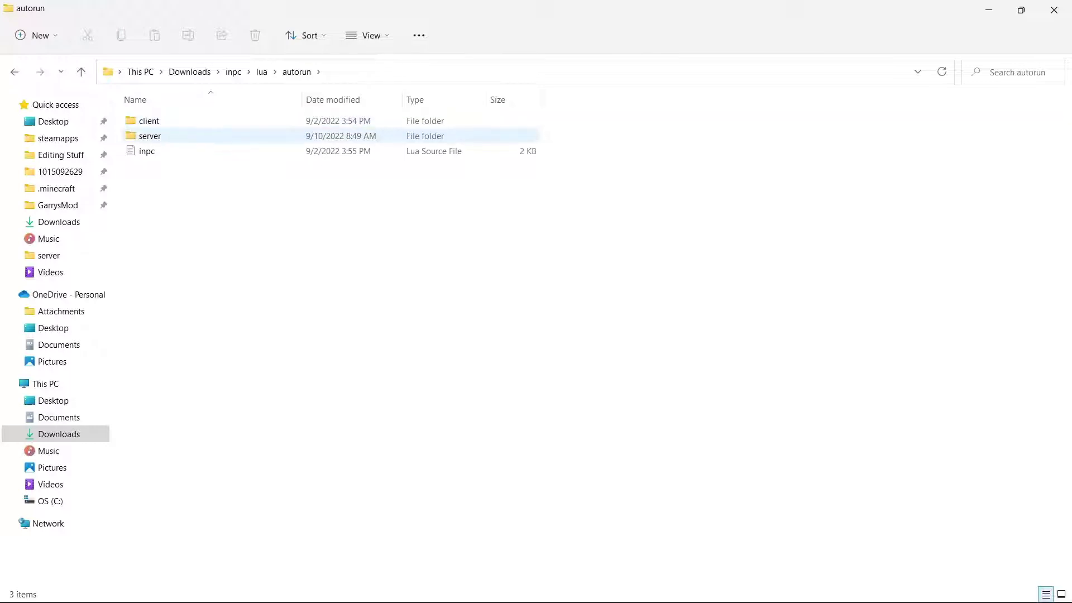
double_click(150, 136)
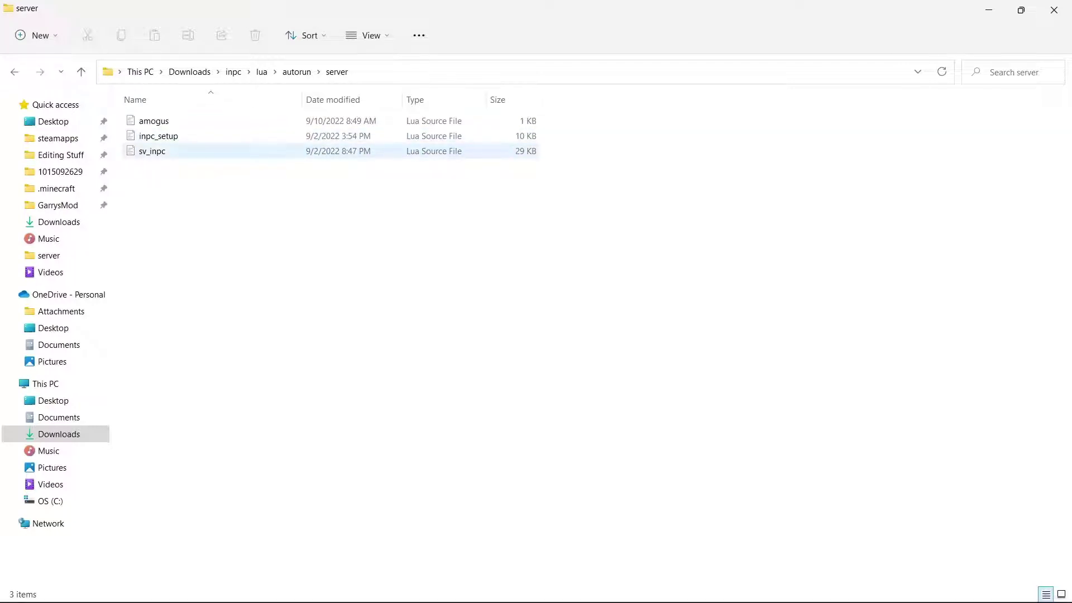
double_click(152, 151)
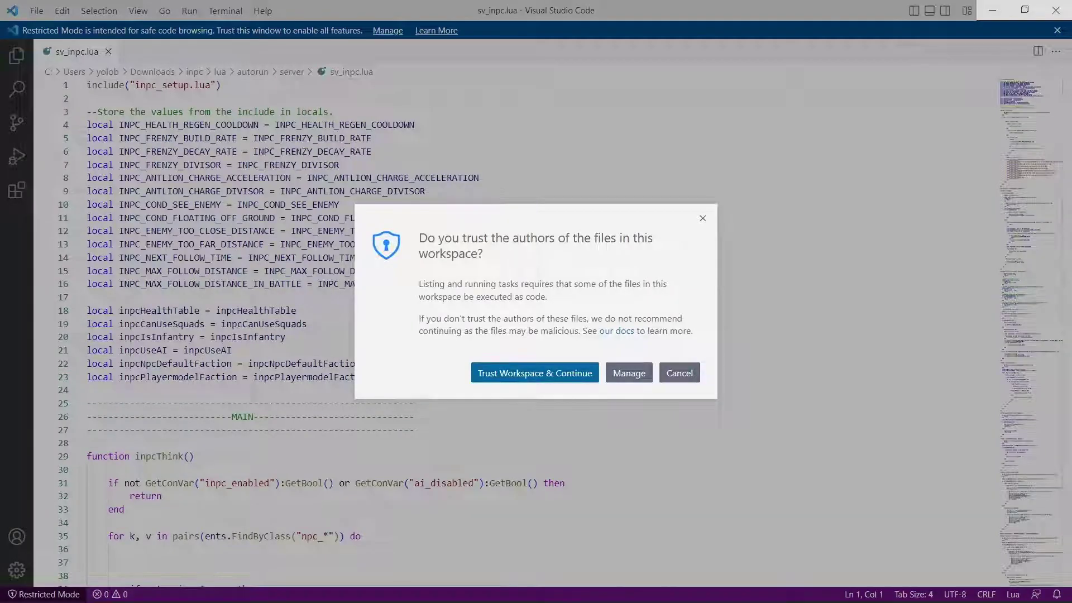
Trust the folder to leave restricted mode and search within sv_inpc.lua
click(535, 372)
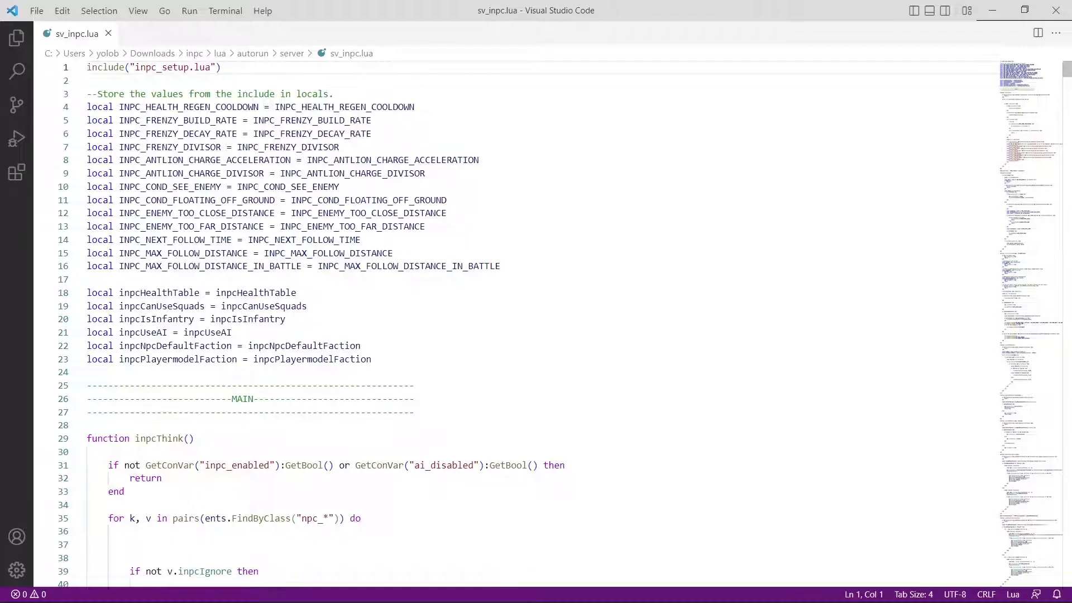
key(ctrl+f)
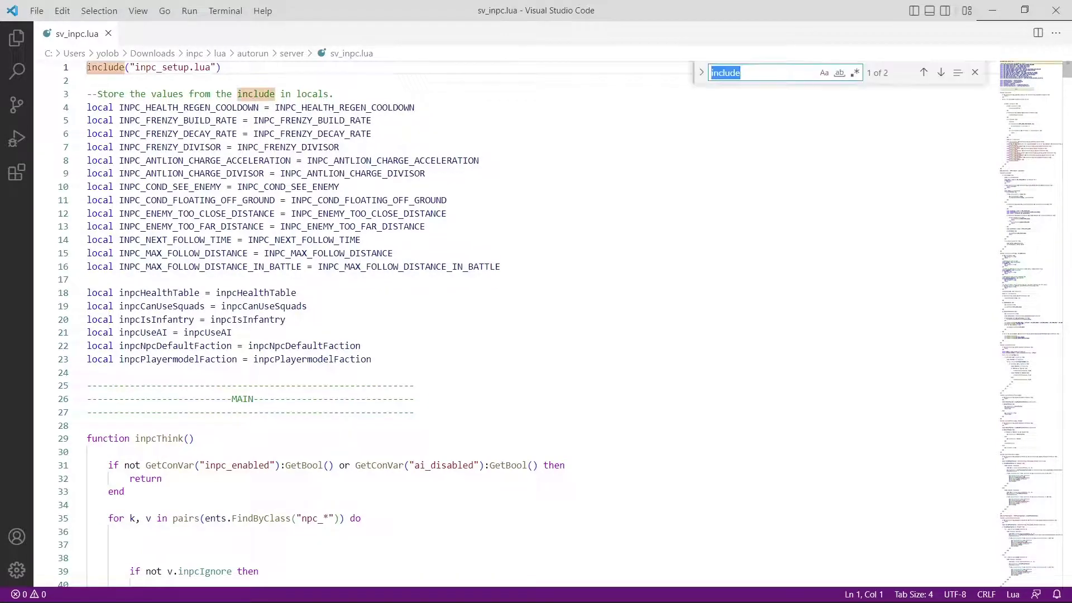
text(cCAP)
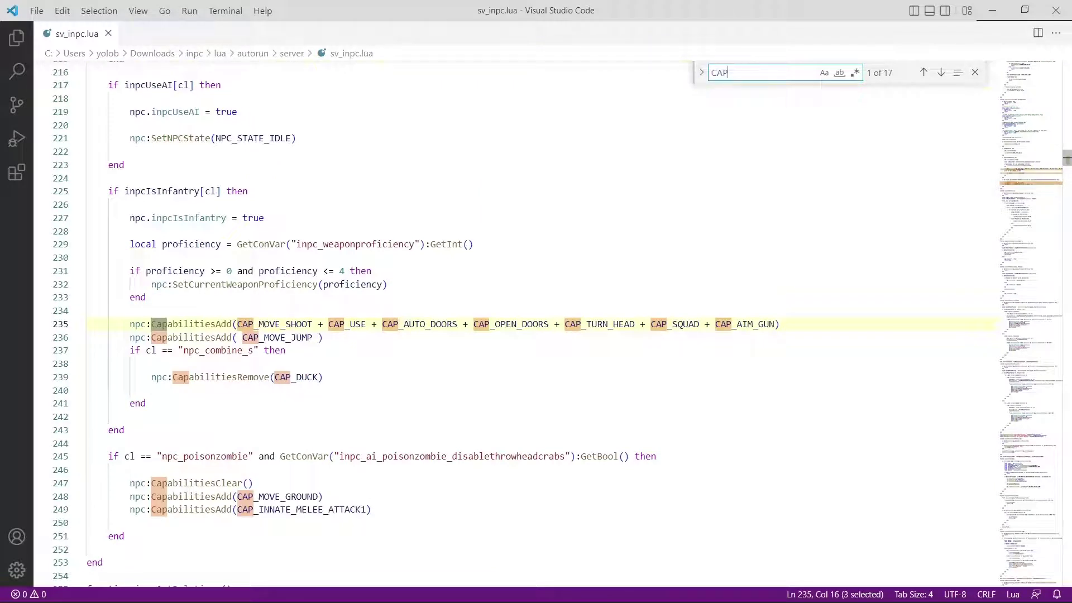
click(973, 73)
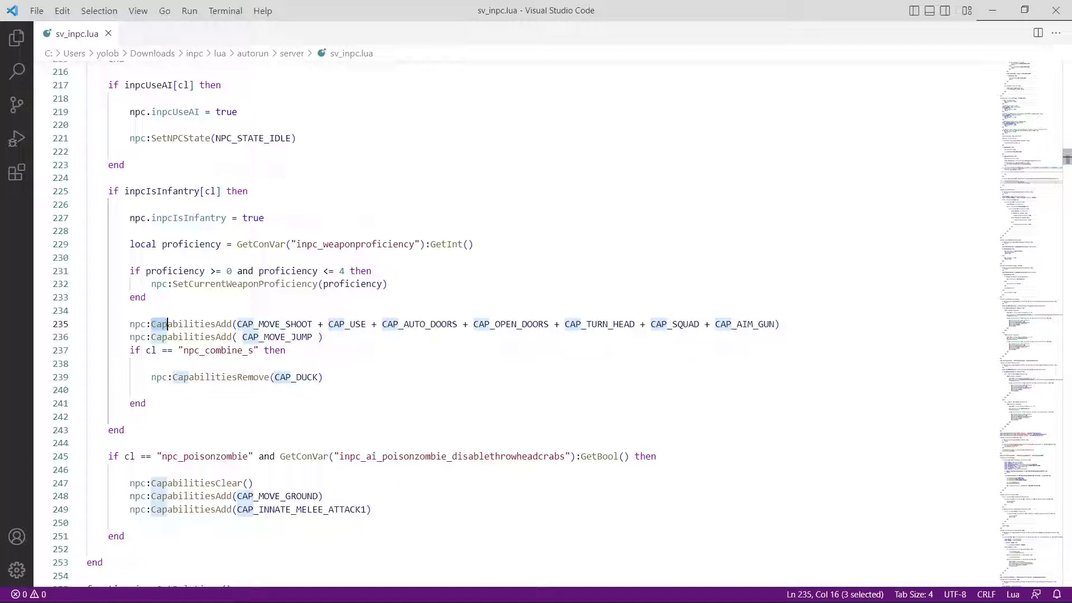
Replace line 236 with npc:CapabilitiesAdd(CAP_MOVE_JUMP), drop the trailing comment, and save
drag(323, 337, 129, 336)
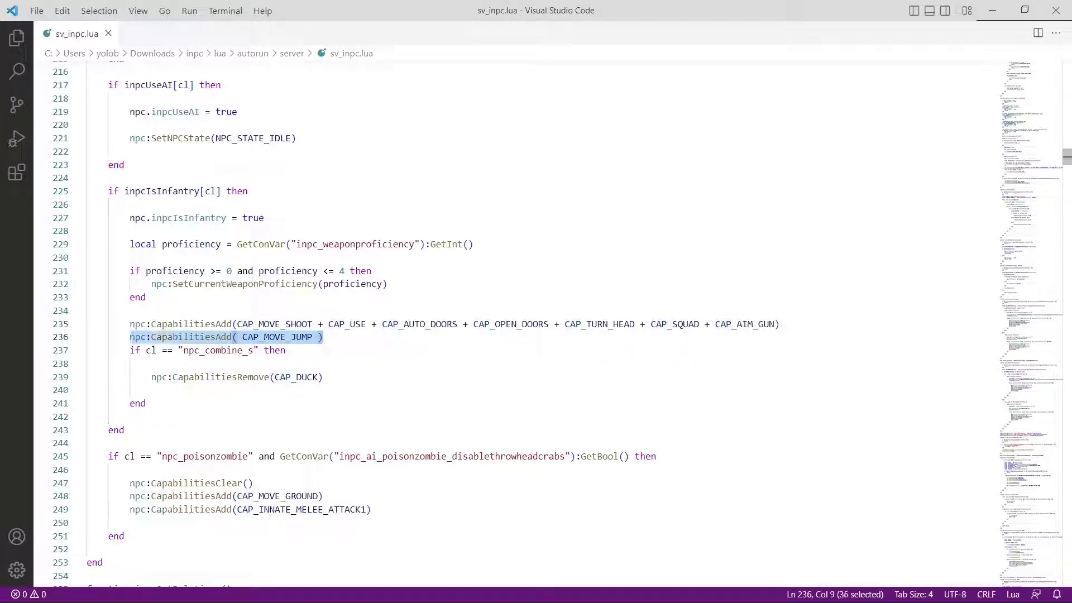
key(BackSpace)
text(npc:Cab)
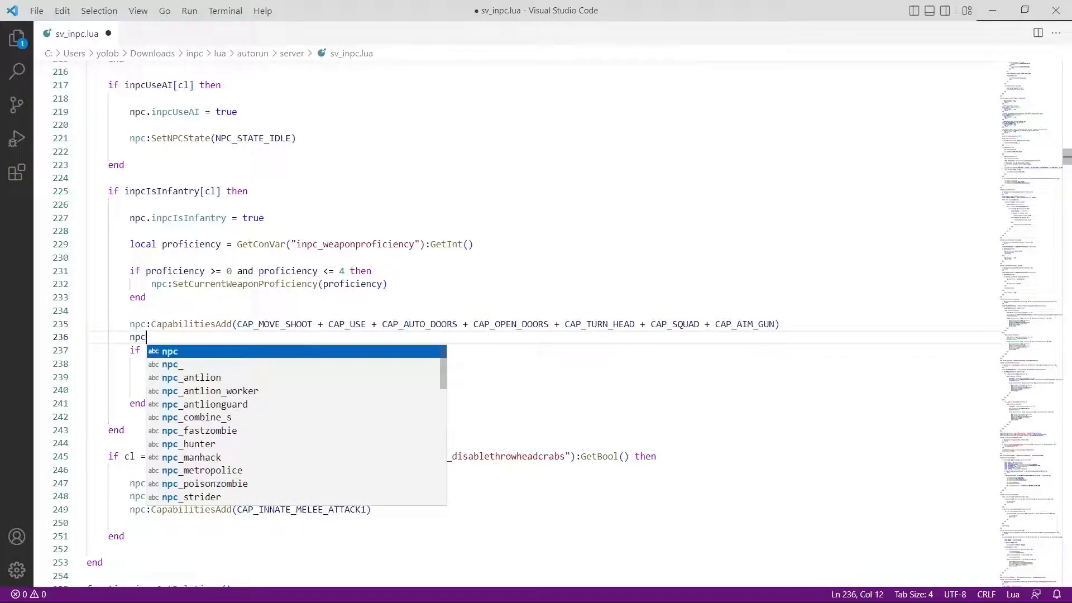
key(Tab)
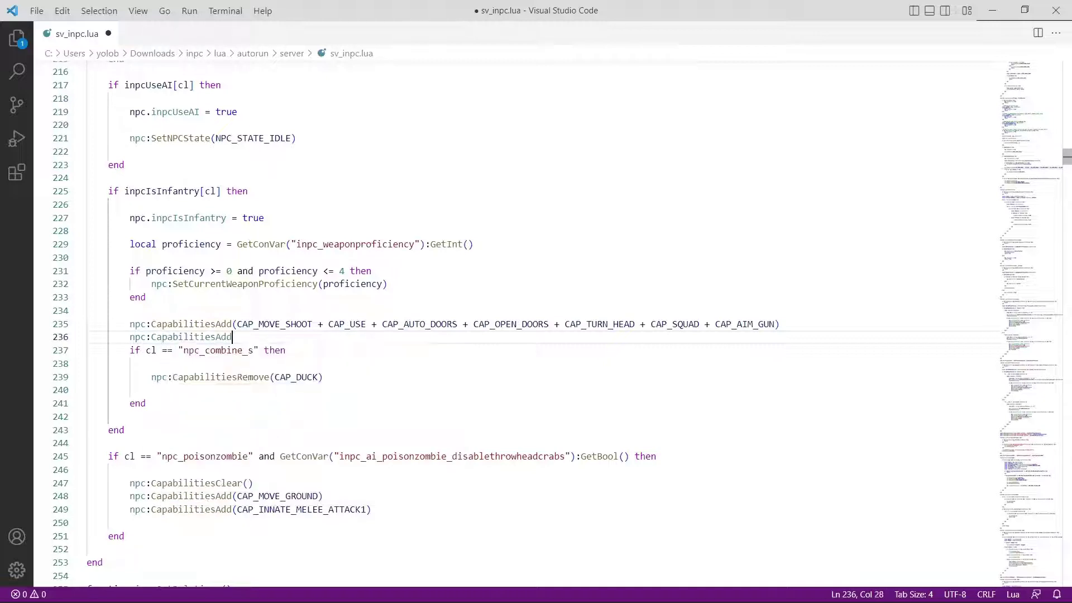
text((CAP_MOVE)
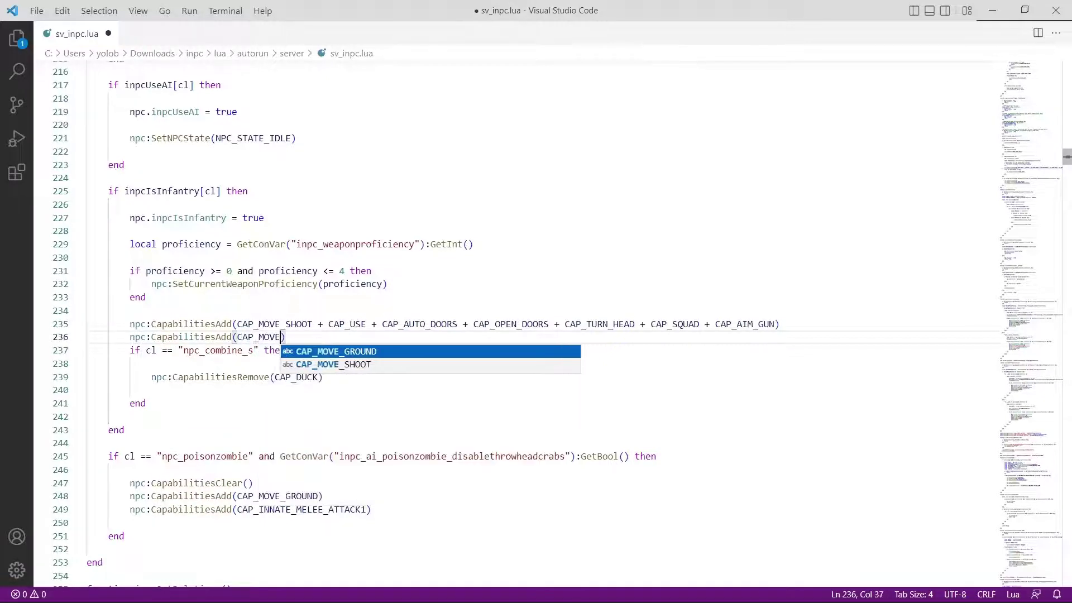
text(_JUMP)
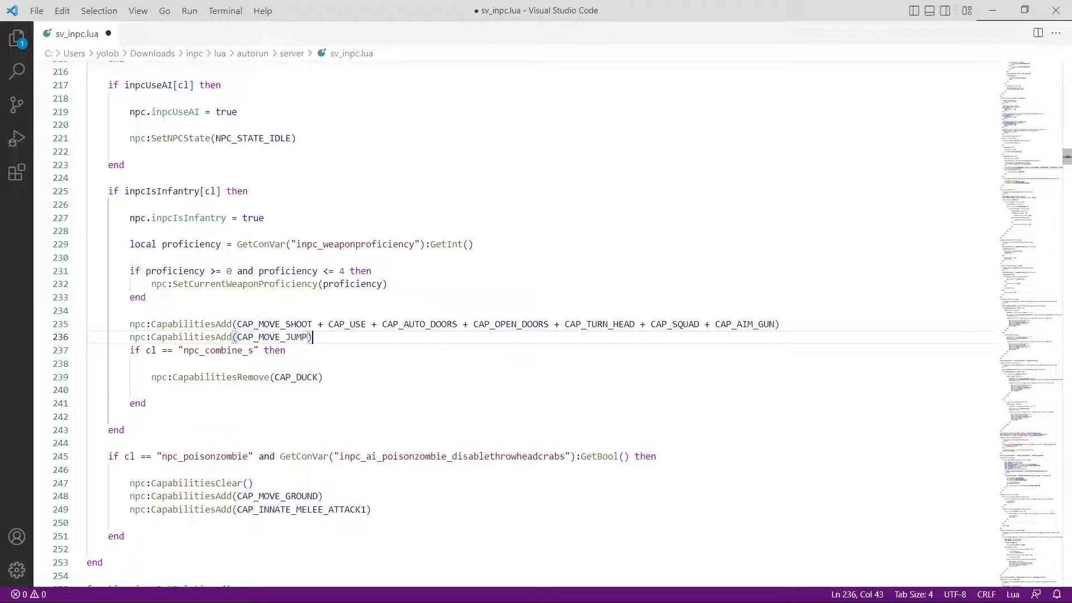
text( --and that's it)
key(BackSpace)
key(BackSpace)
key(BackSpace)
key(BackSpace)
key(BackSpace)
key(BackSpace)
key(BackSpace)
key(BackSpace)
key(BackSpace)
key(BackSpace)
key(ctrl+s)
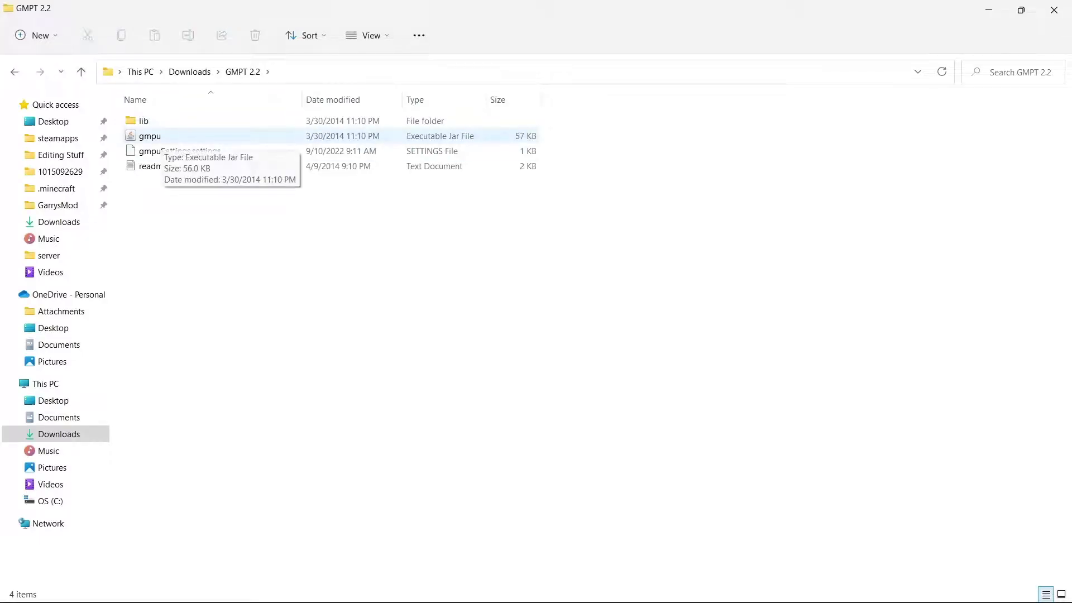
Select gmpu.jar in Downloads\GMPT 2.2 to start GMod Publishing Utility
click(150, 135)
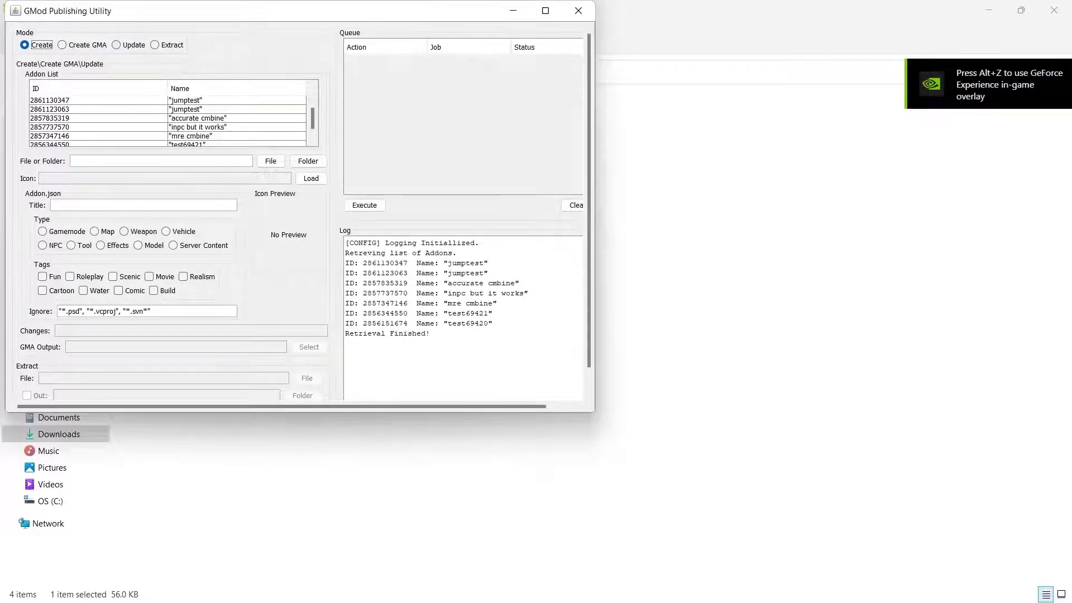
Set the addon source folder to Downloads\inpc
click(308, 160)
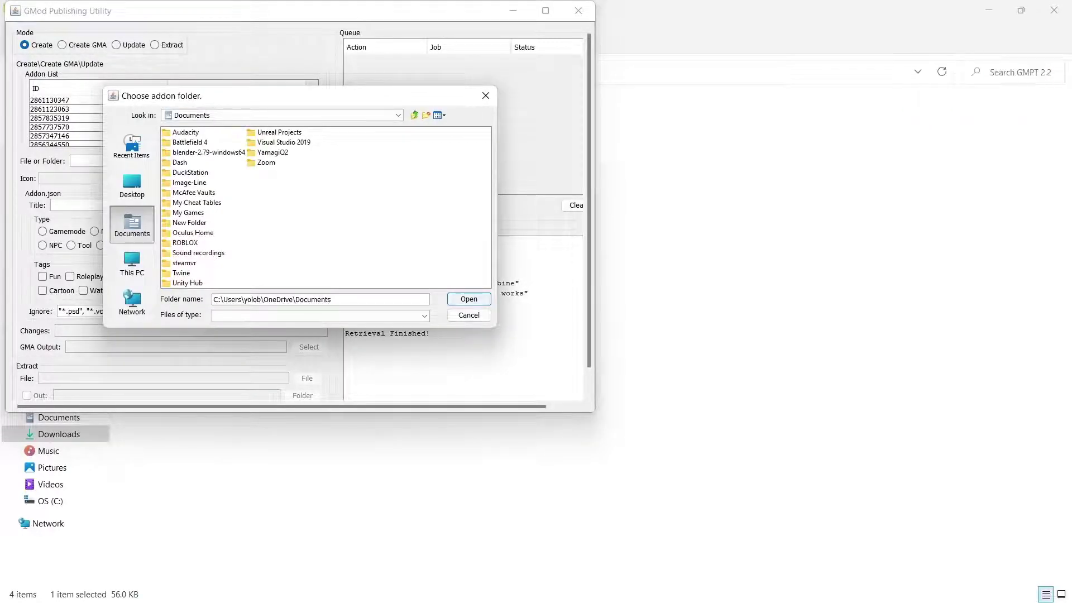
click(132, 264)
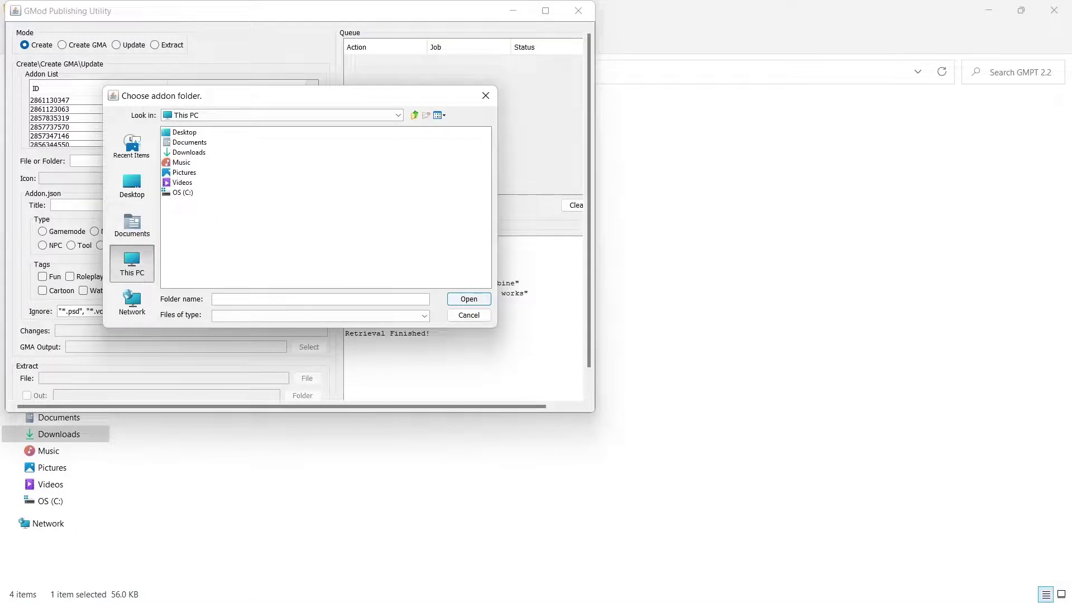
click(188, 151)
double_click(188, 152)
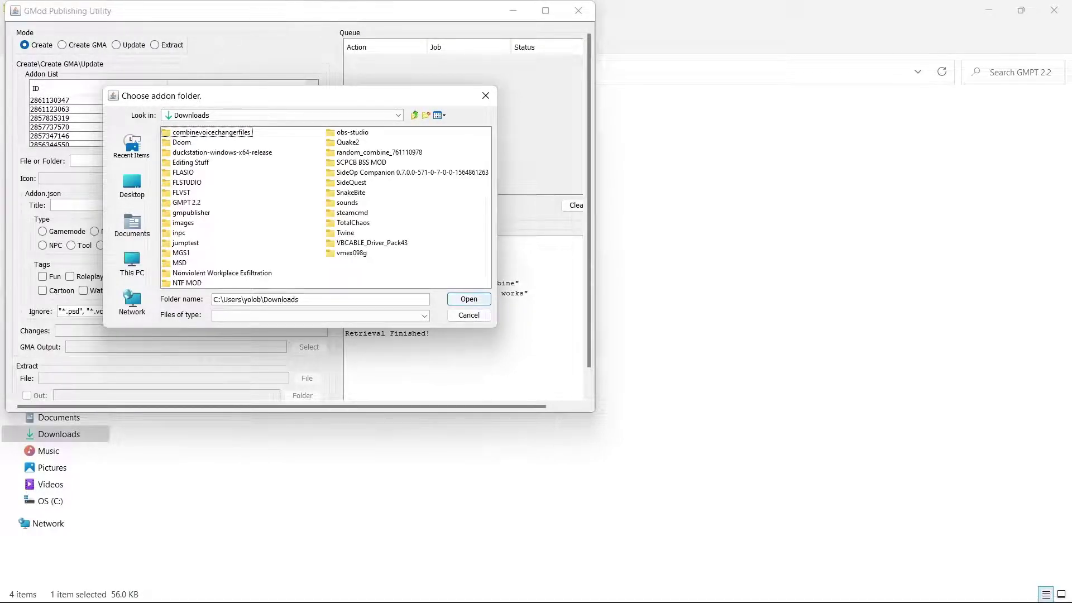
double_click(178, 232)
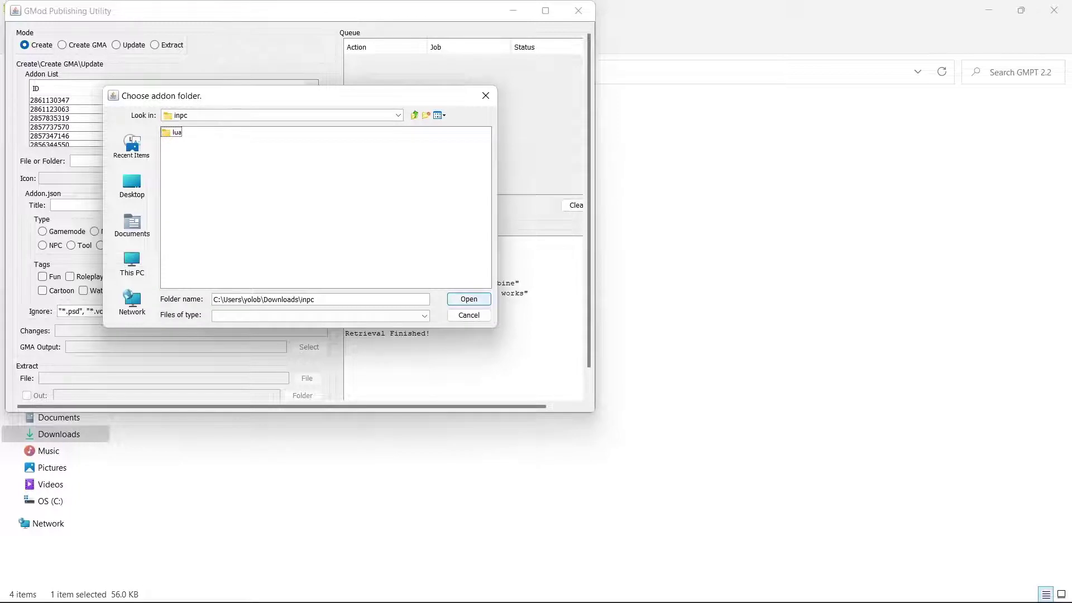
click(468, 299)
Use download.jpg from Documents as the addon icon
click(309, 178)
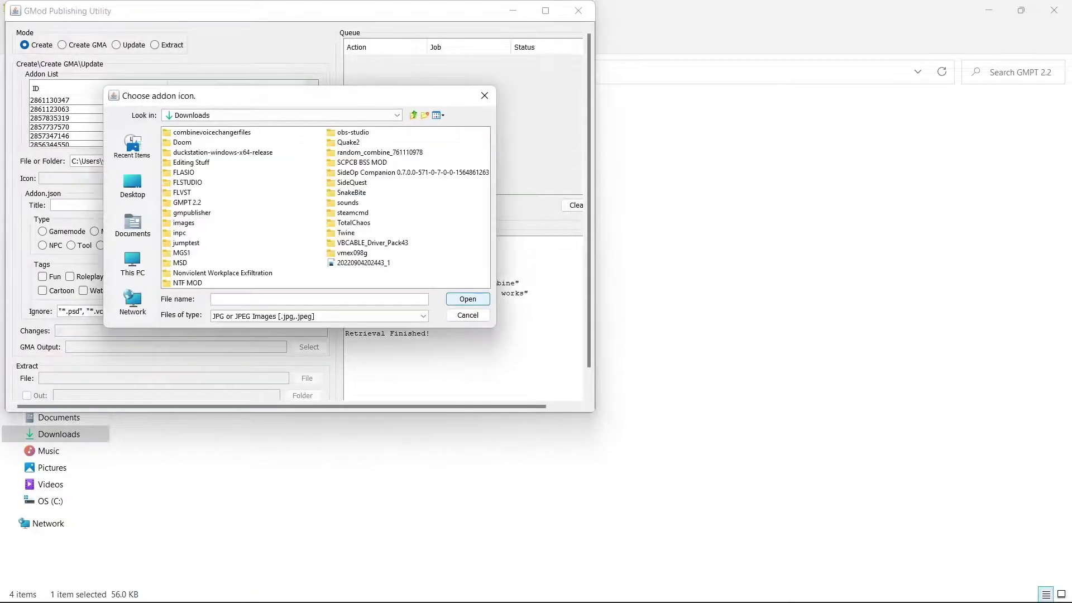
click(132, 227)
double_click(271, 173)
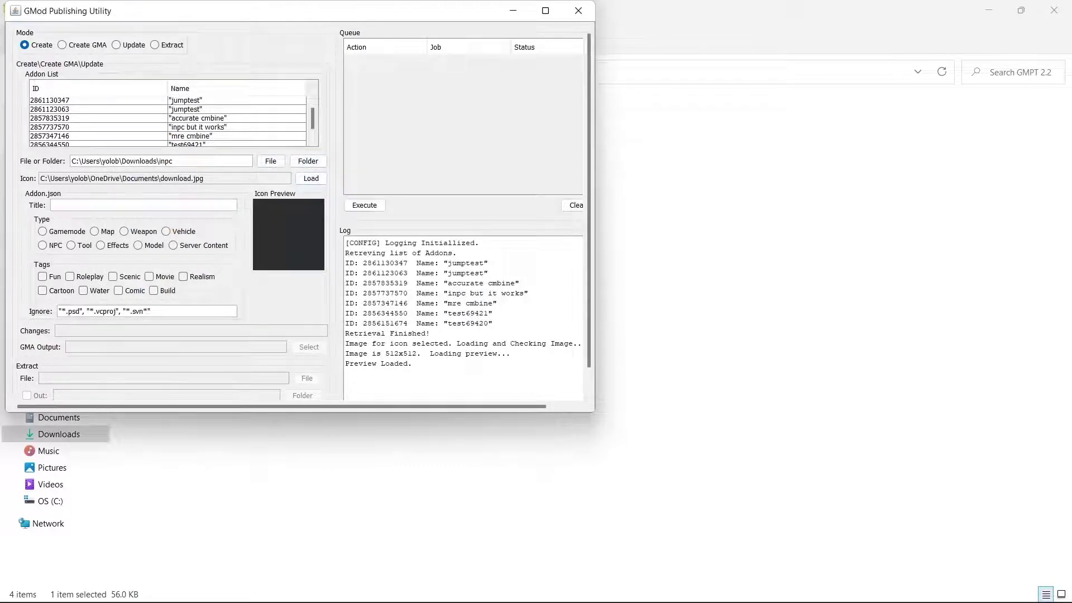
Title the addon 'whatever', make it Server Content tagged Comic, and queue it
click(143, 205)
click(172, 244)
click(119, 290)
scroll(167, 252, down, 3)
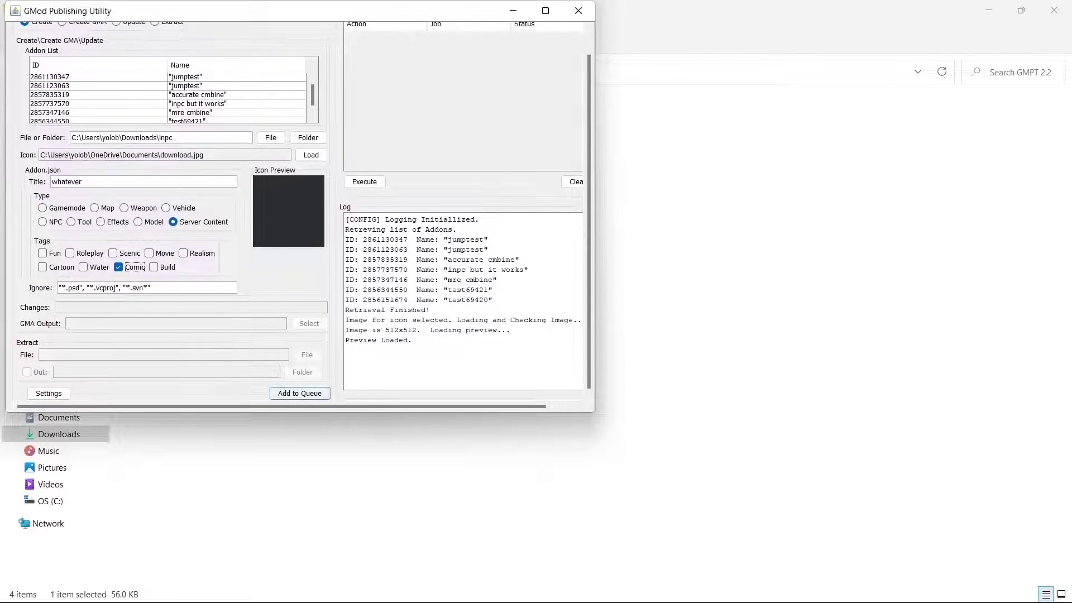
click(299, 393)
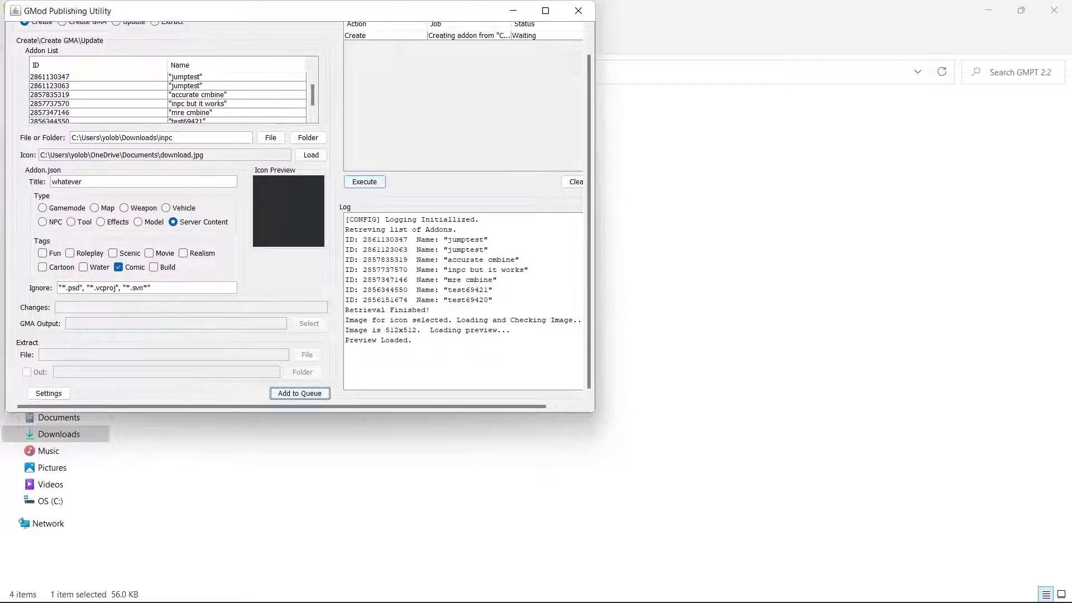